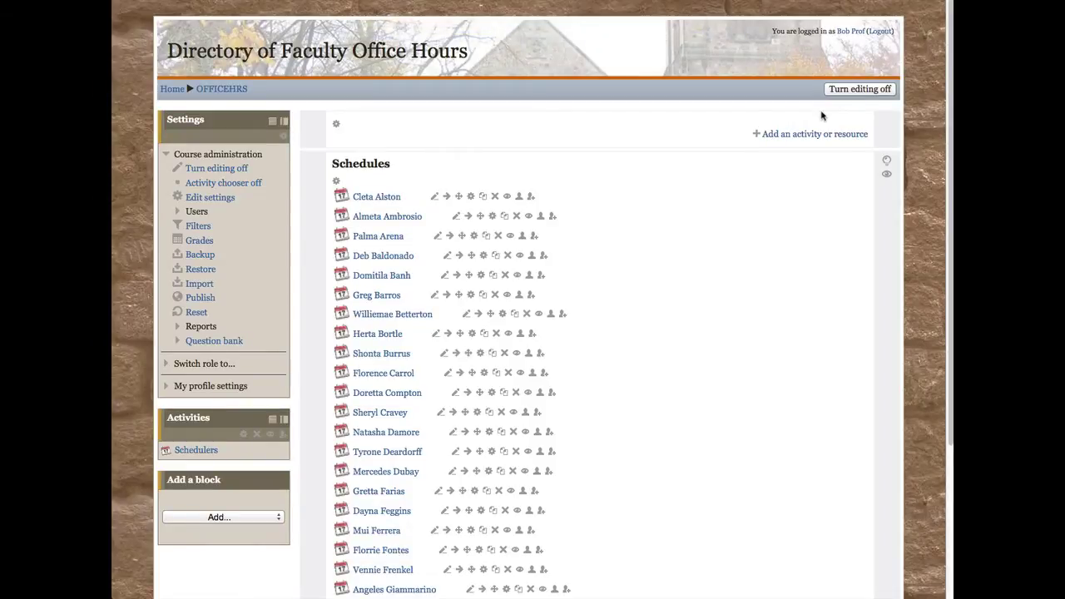
Step: Add a Scheduler activity to the Schedules section via the activity chooser
scroll(799, 238, down, 5)
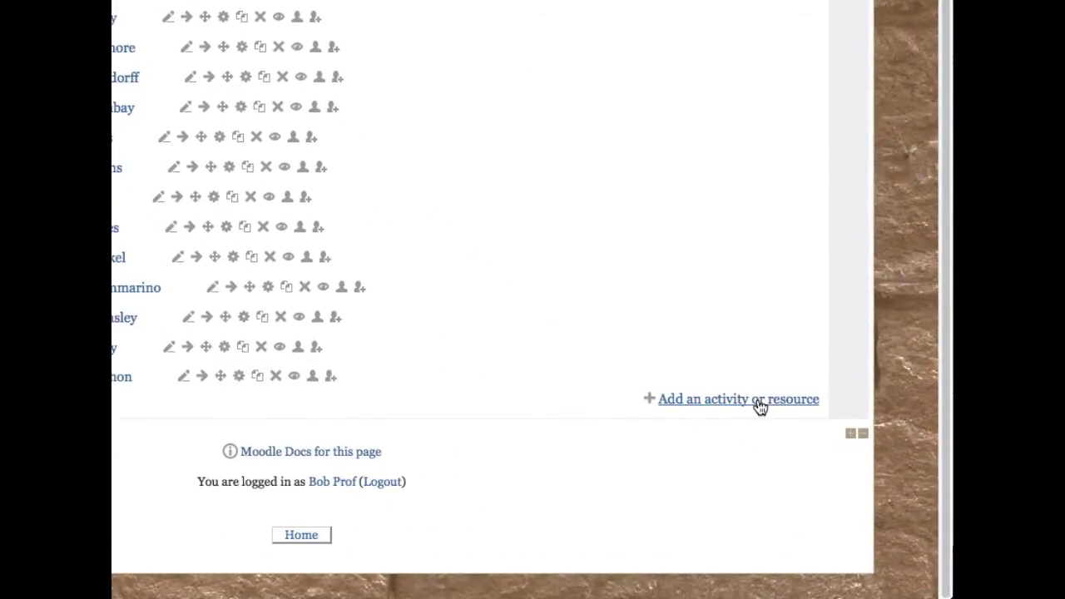
click(758, 403)
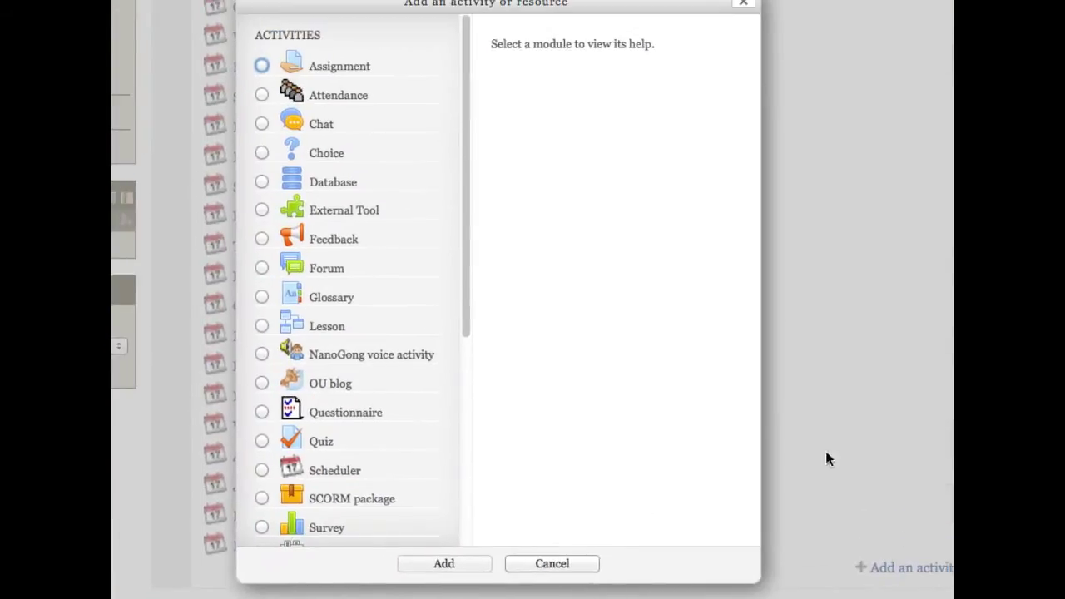
click(262, 470)
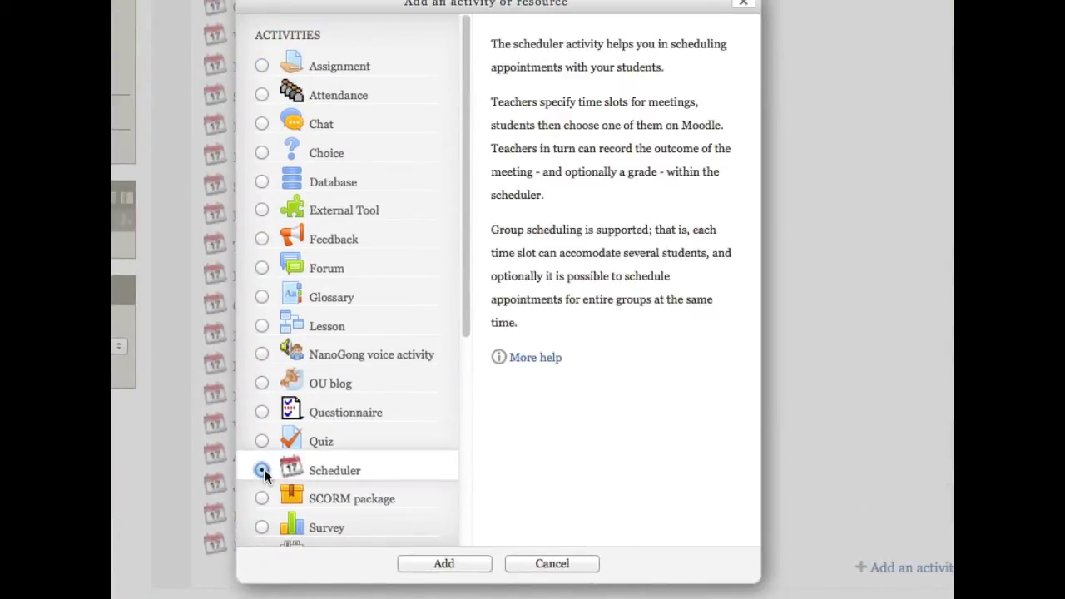
click(442, 565)
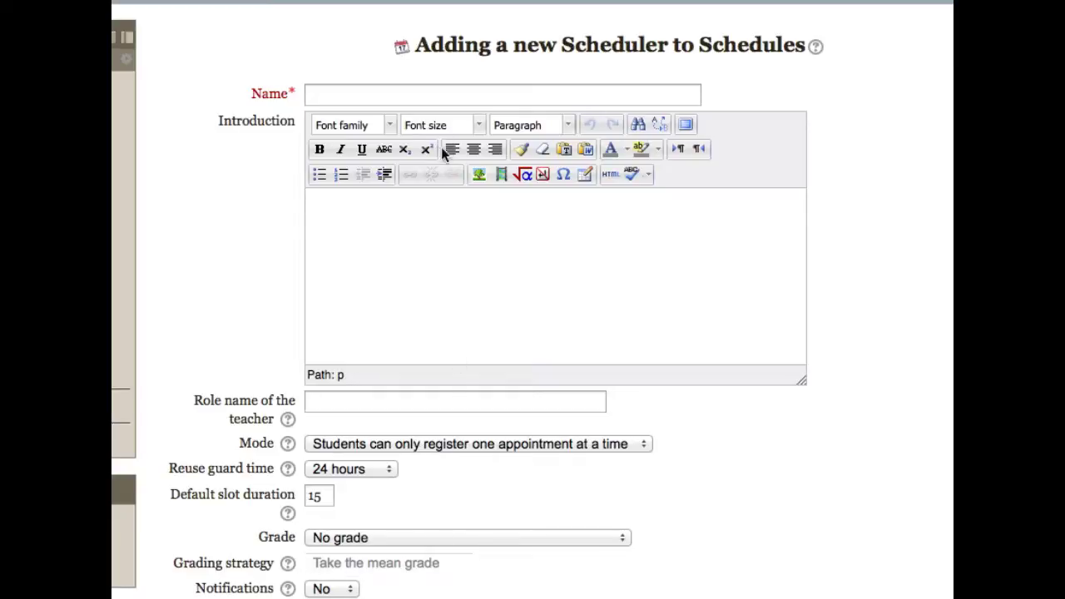
Step: Name the scheduler with the instructor's name, then save and display it
click(430, 95)
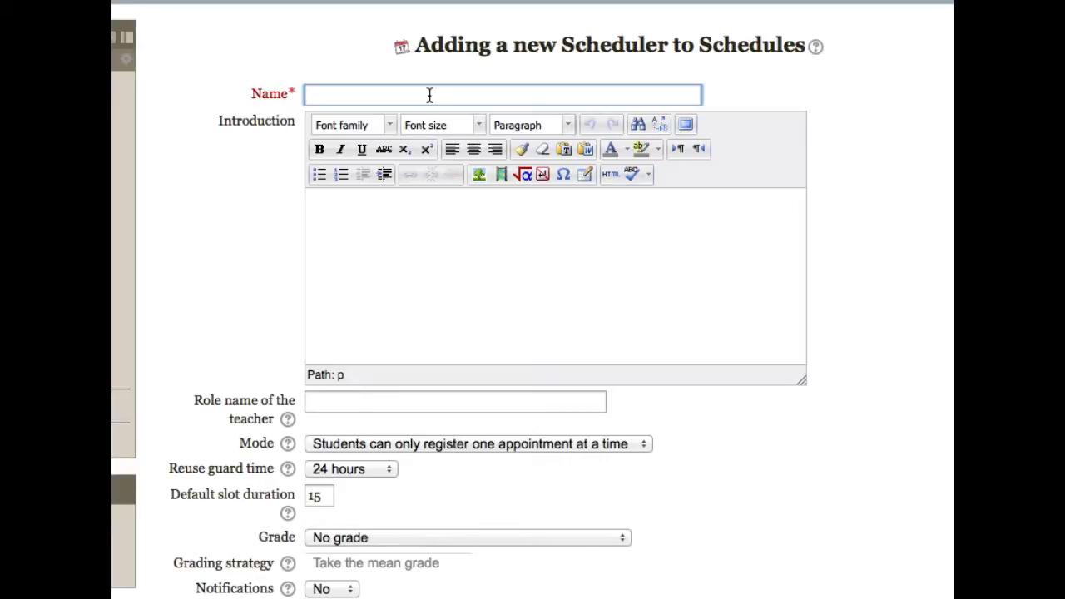
text(Bob Prof)
scroll(491, 516, down, 6)
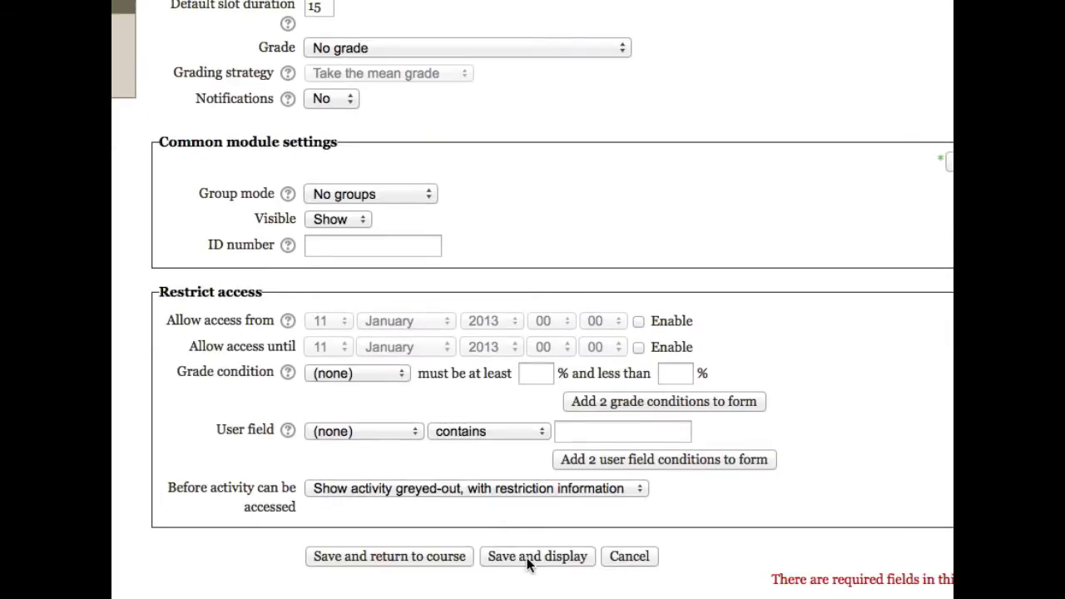
click(527, 560)
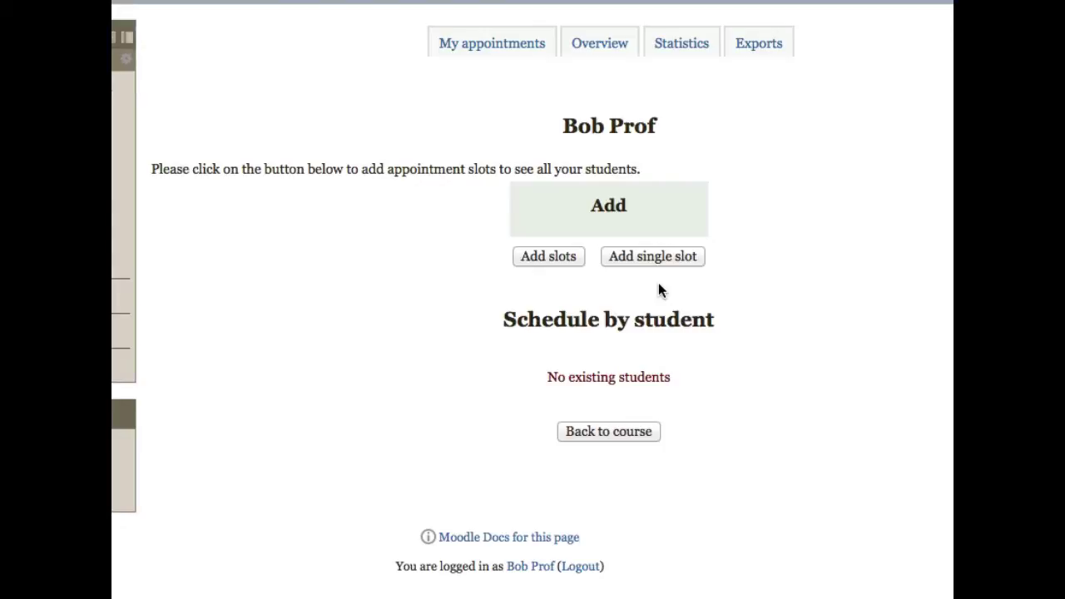
Step: Open the Add slots form from the new scheduler's page
click(547, 254)
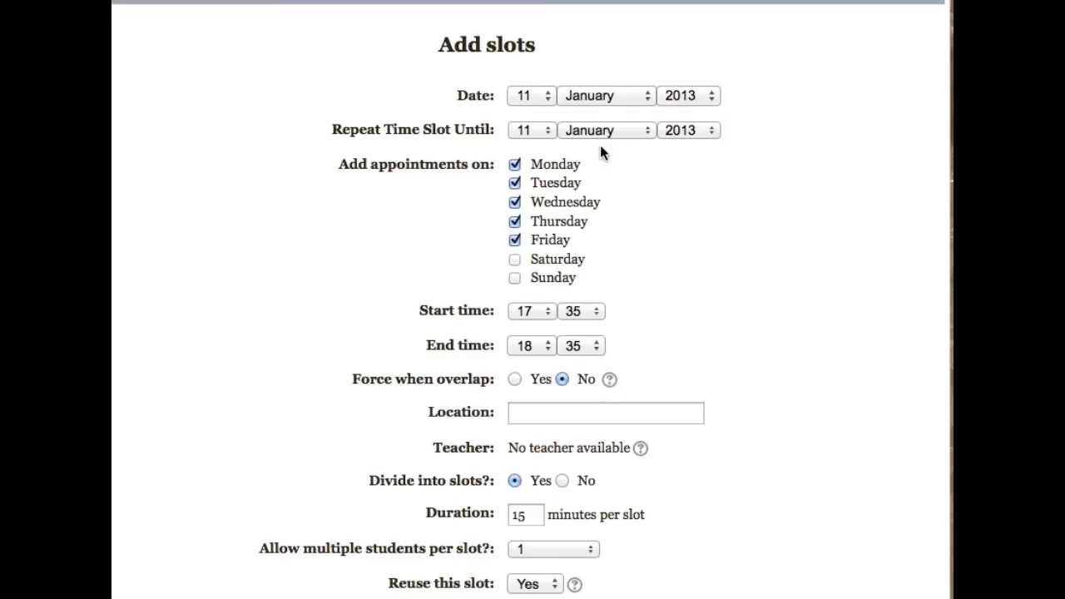
Step: Repeat the slots until 21 May, unchecking Monday and Wednesday to keep only Tuesday and Thursday
click(530, 130)
scroll(530, 375, down, 1)
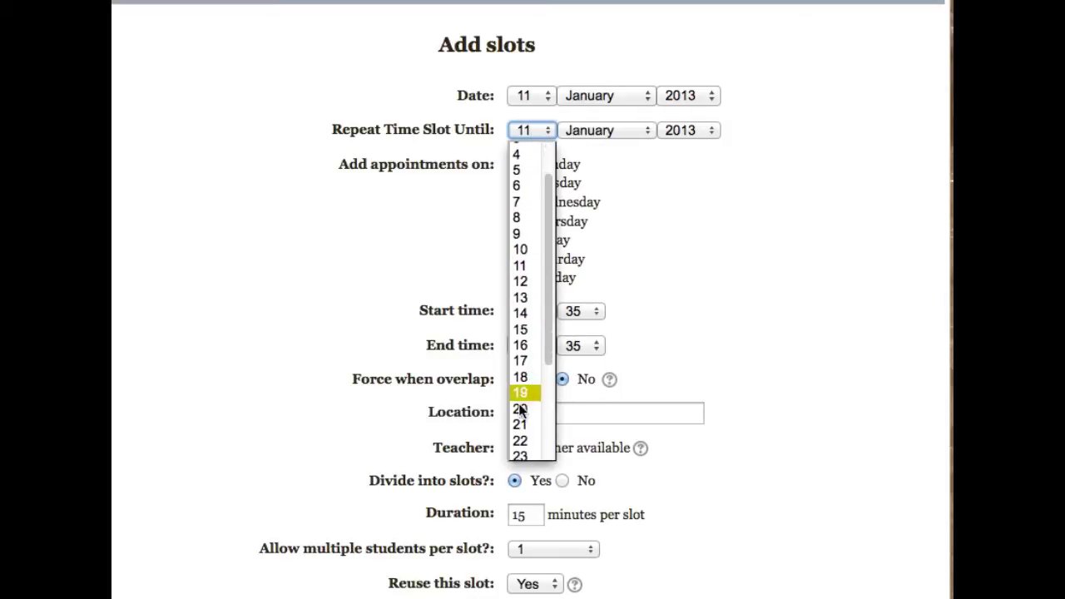
click(524, 421)
click(626, 135)
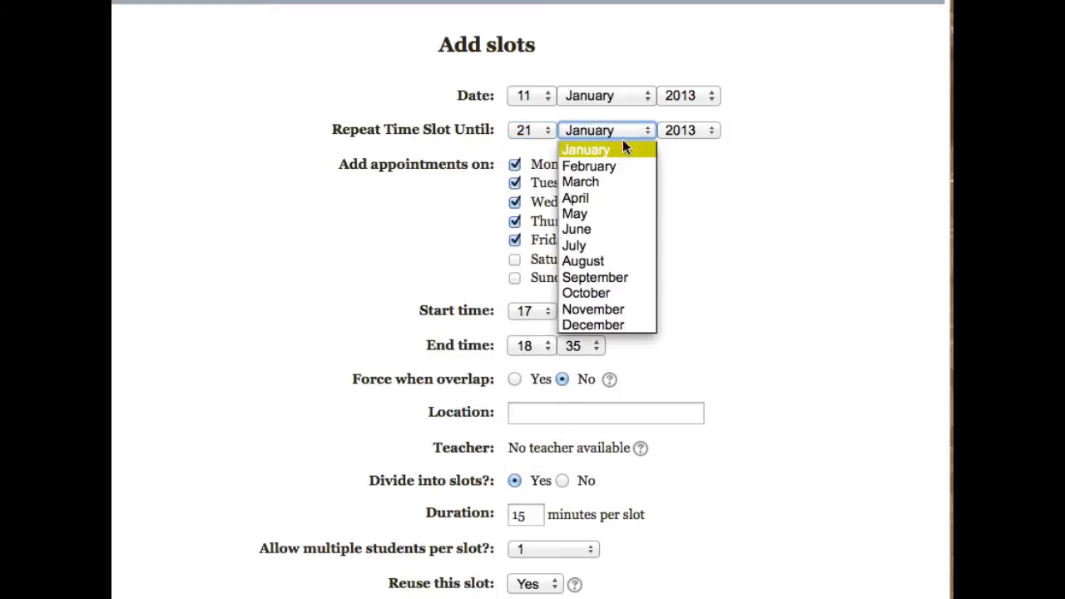
click(597, 215)
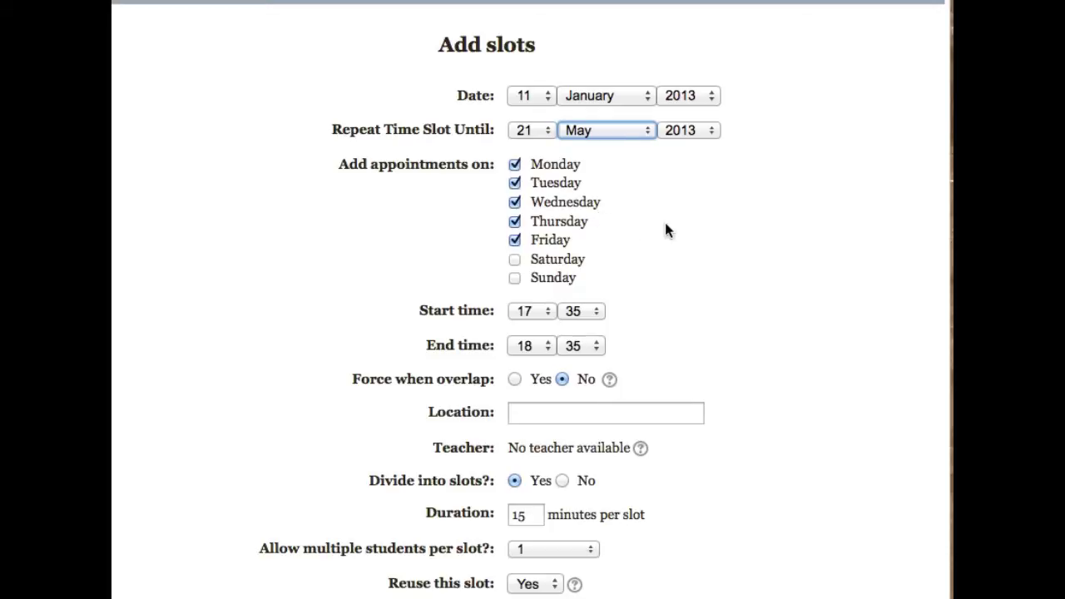
click(514, 164)
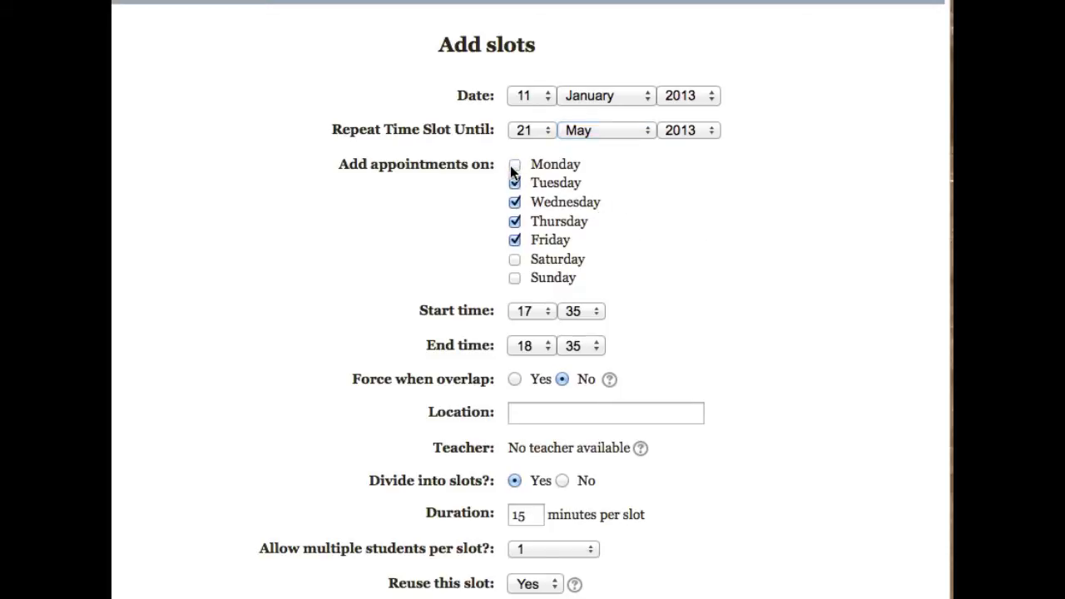
click(514, 202)
Step: Set the slot start time to 10:00 and the end time to 12:00
click(533, 308)
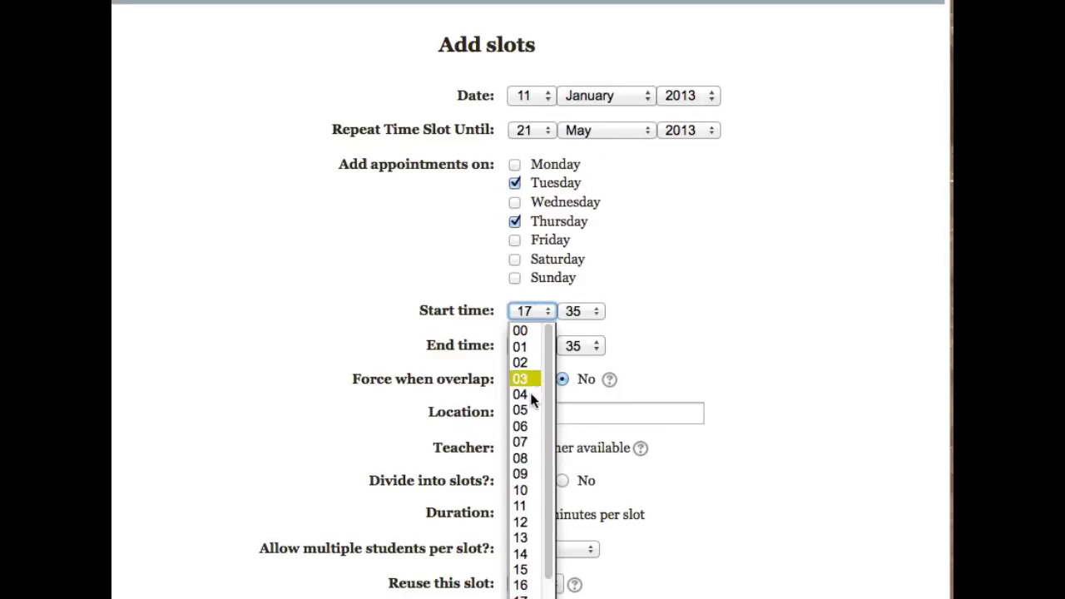
click(529, 490)
click(574, 310)
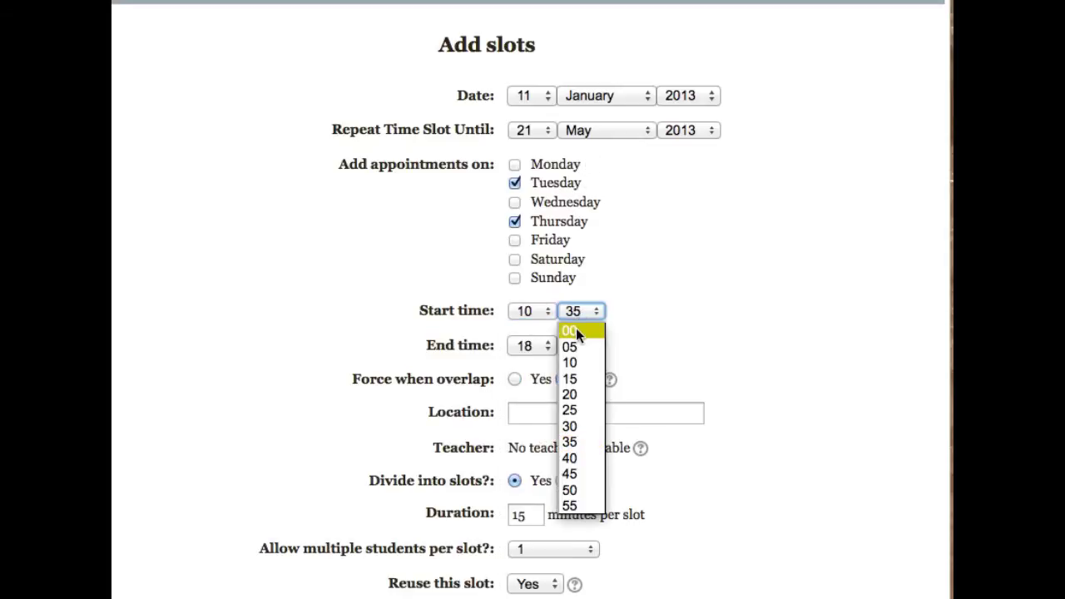
click(576, 329)
click(533, 344)
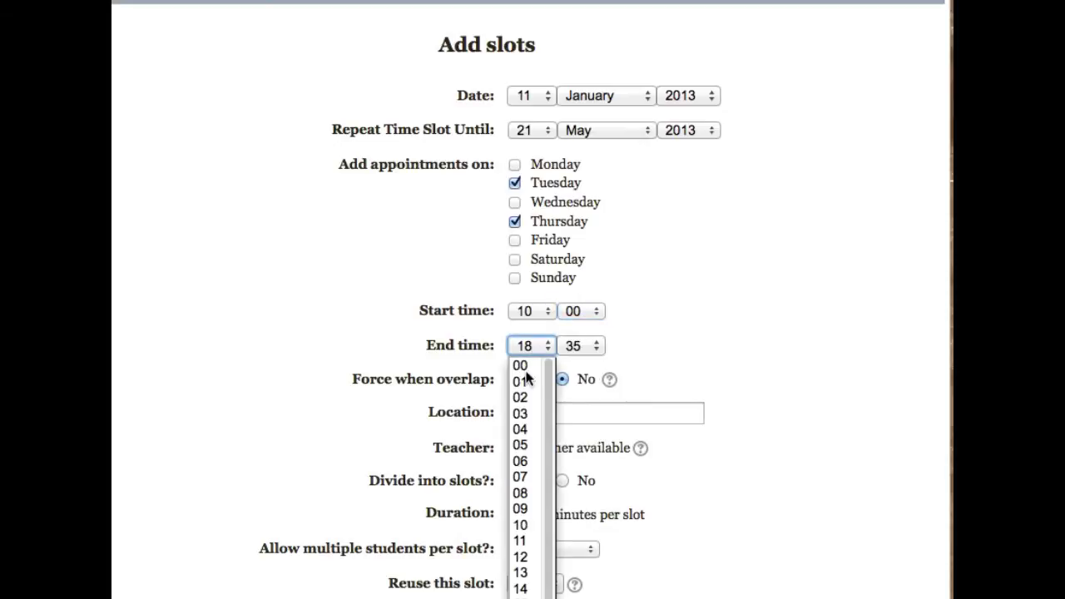
click(528, 556)
click(580, 347)
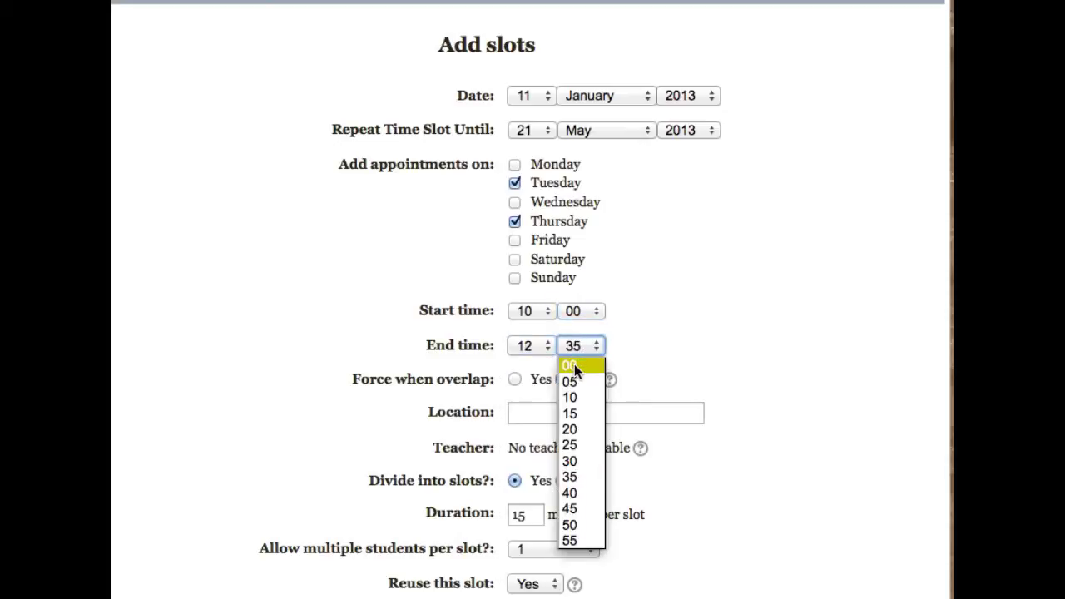
click(574, 366)
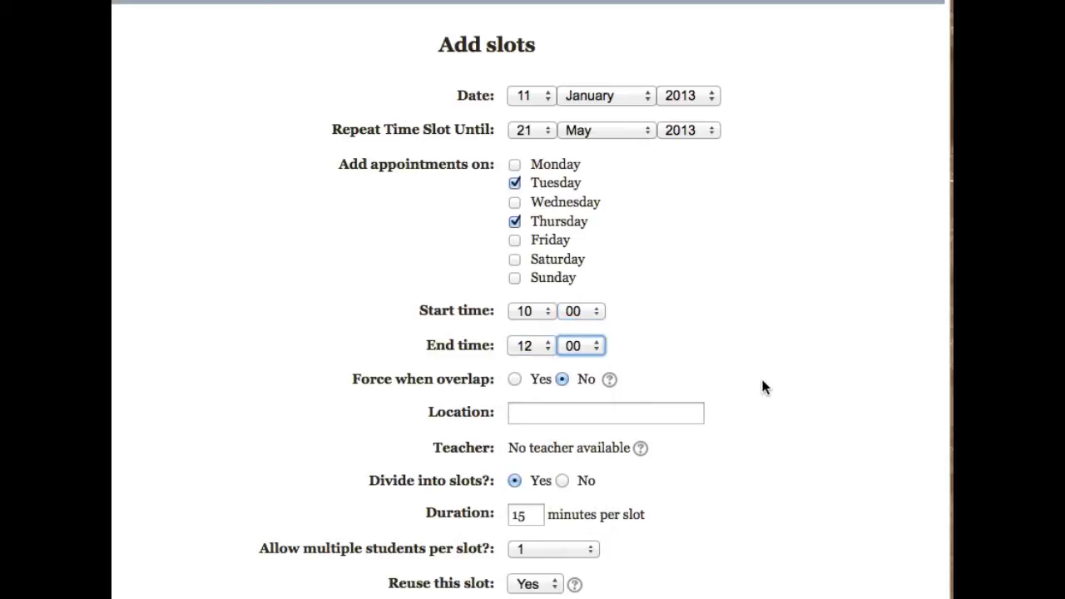
Step: Enter Sanders 123 as location, keep display to students from Now, and save the slots
click(638, 412)
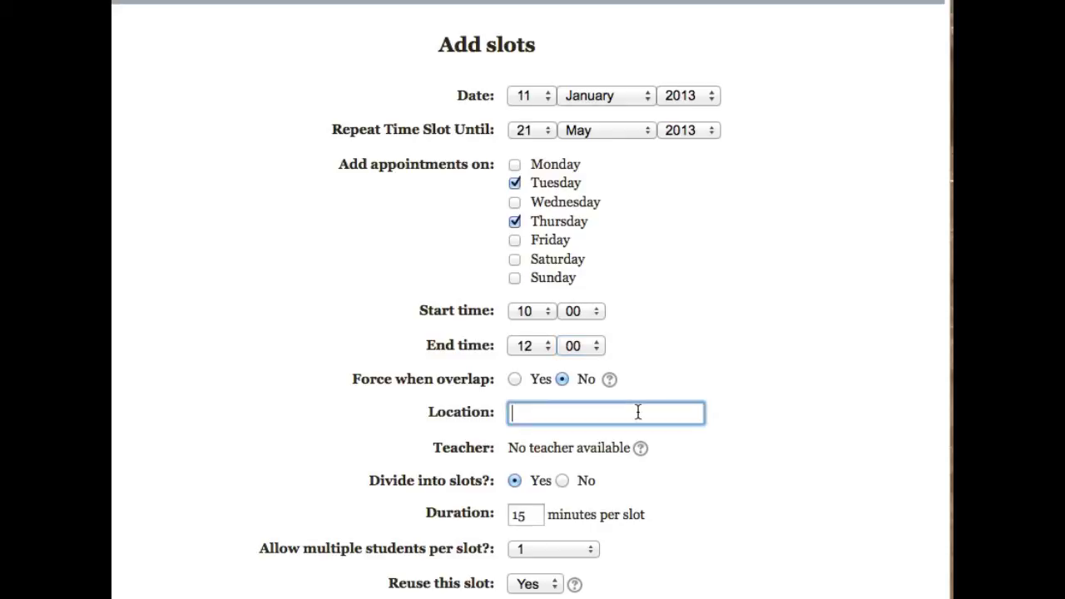
text(San)
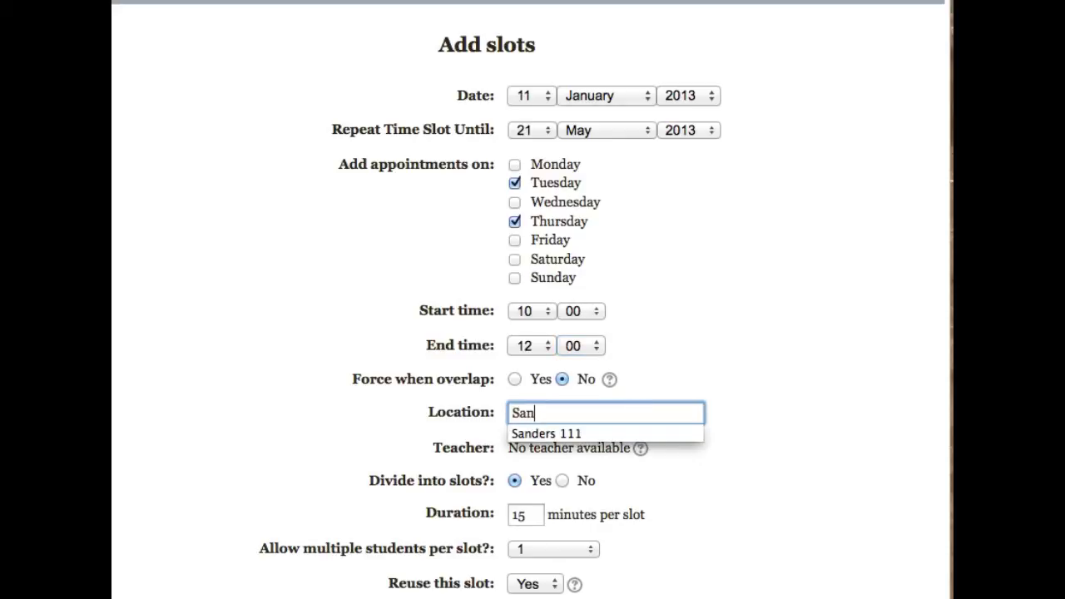
text(ders 123)
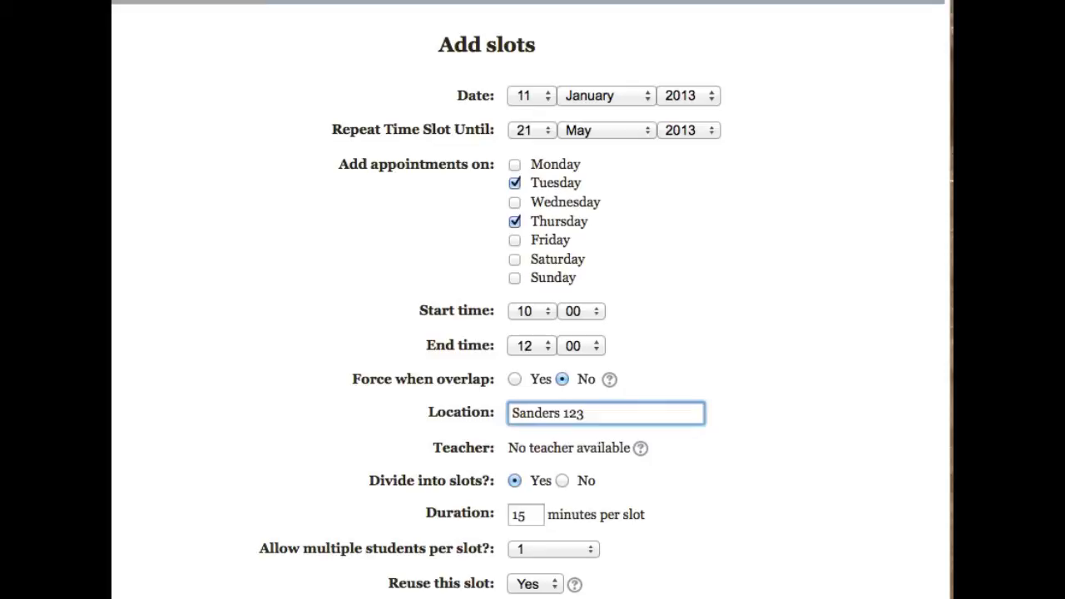
scroll(663, 437, down, 4)
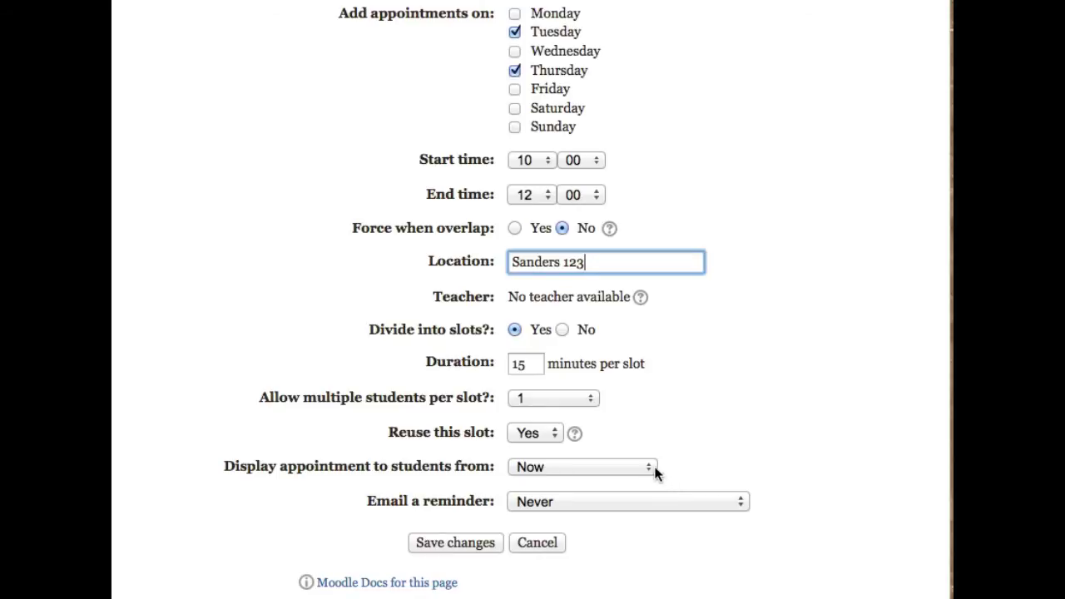
click(648, 471)
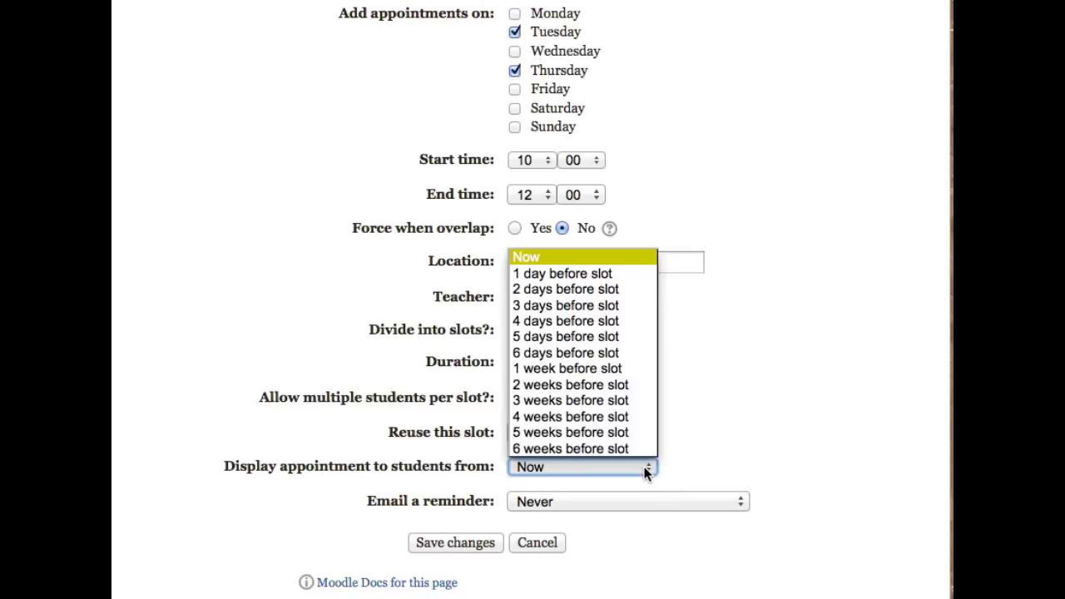
click(732, 447)
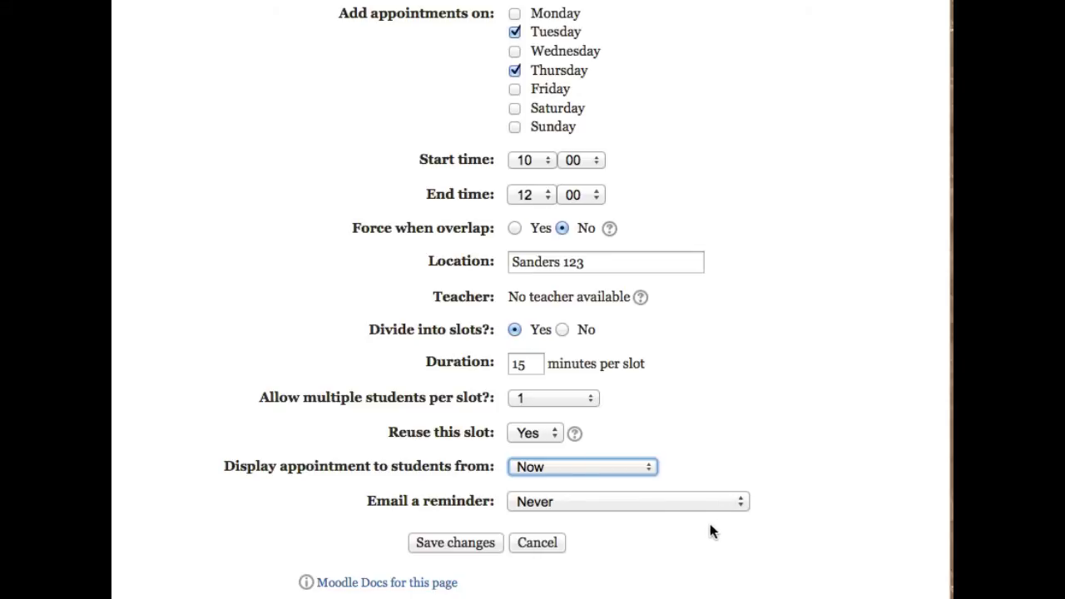
click(469, 543)
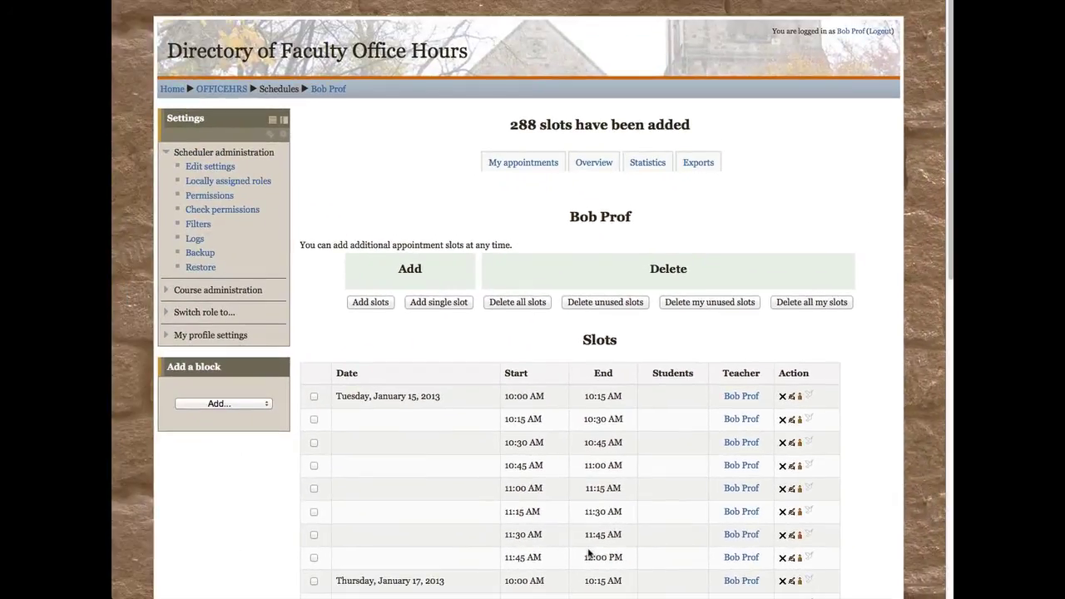
Step: Scroll through the Slots table to review the 10:00–12:00 slots, then return to the top
scroll(576, 519, down, 5)
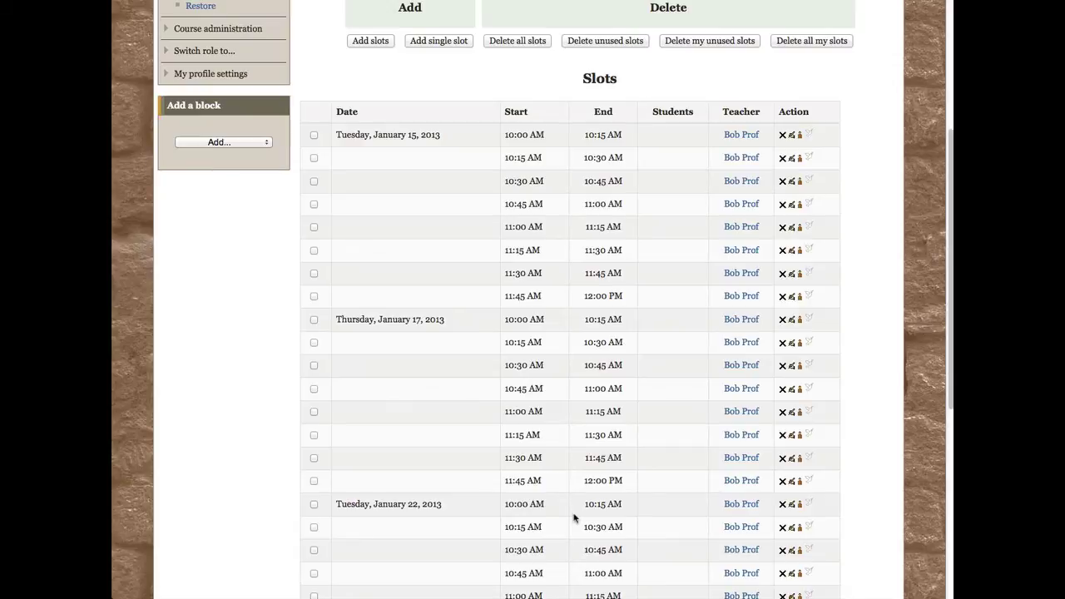
scroll(573, 518, up, 5)
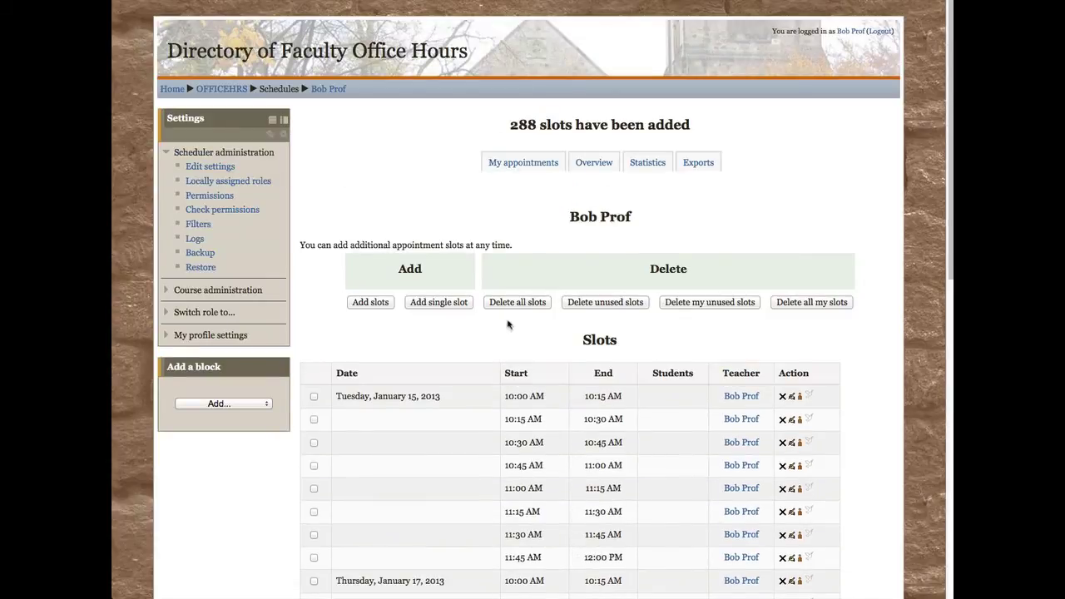
Step: Start a new slot batch repeating until 21 May on Tuesdays and Thursdays only
click(376, 305)
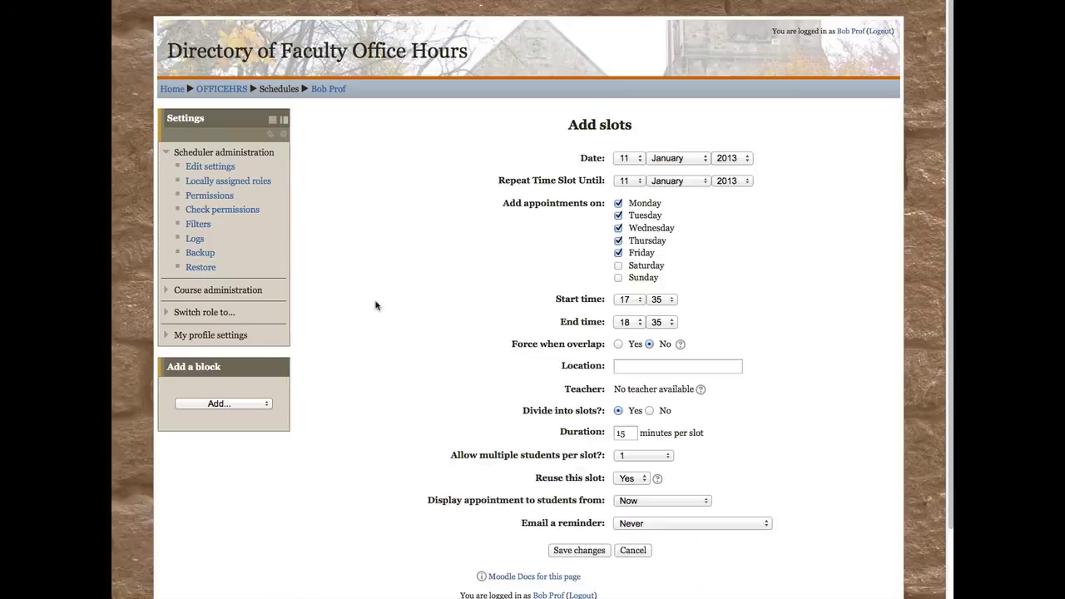
click(638, 181)
scroll(624, 283, down, 3)
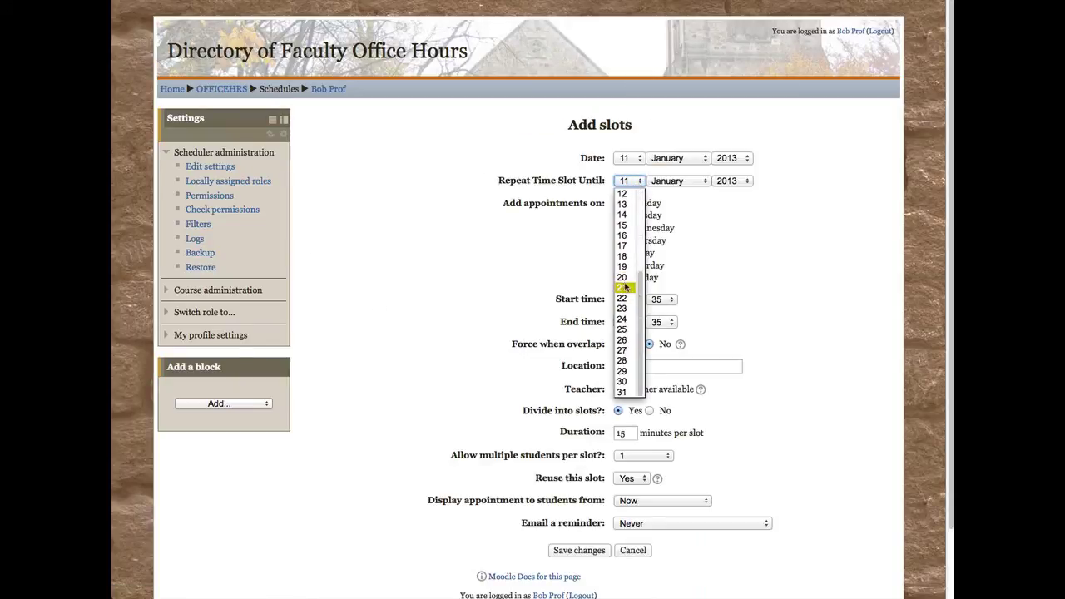
click(622, 289)
click(670, 182)
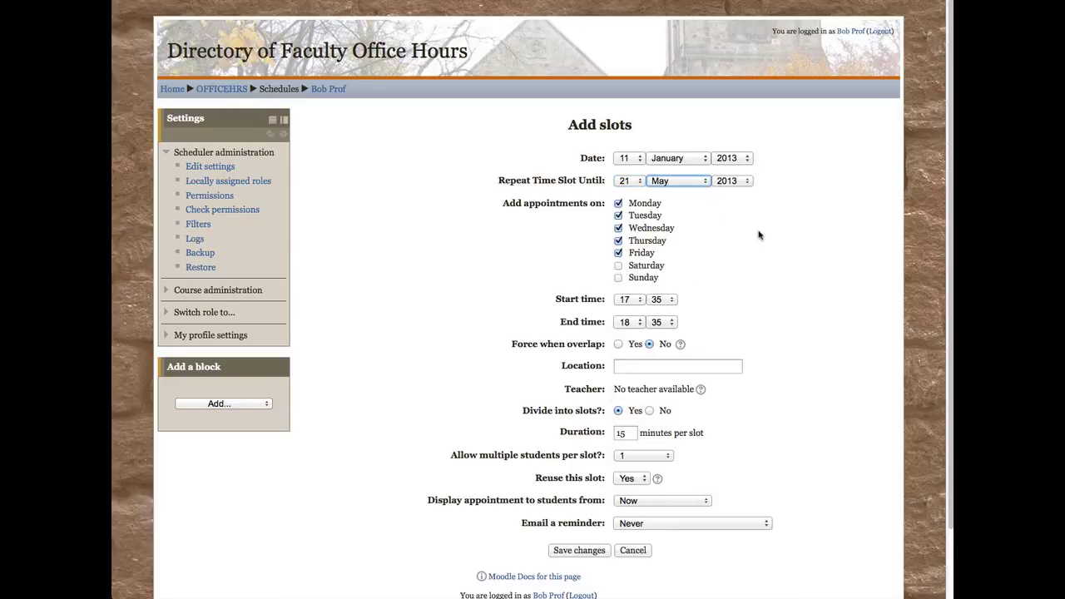
click(618, 203)
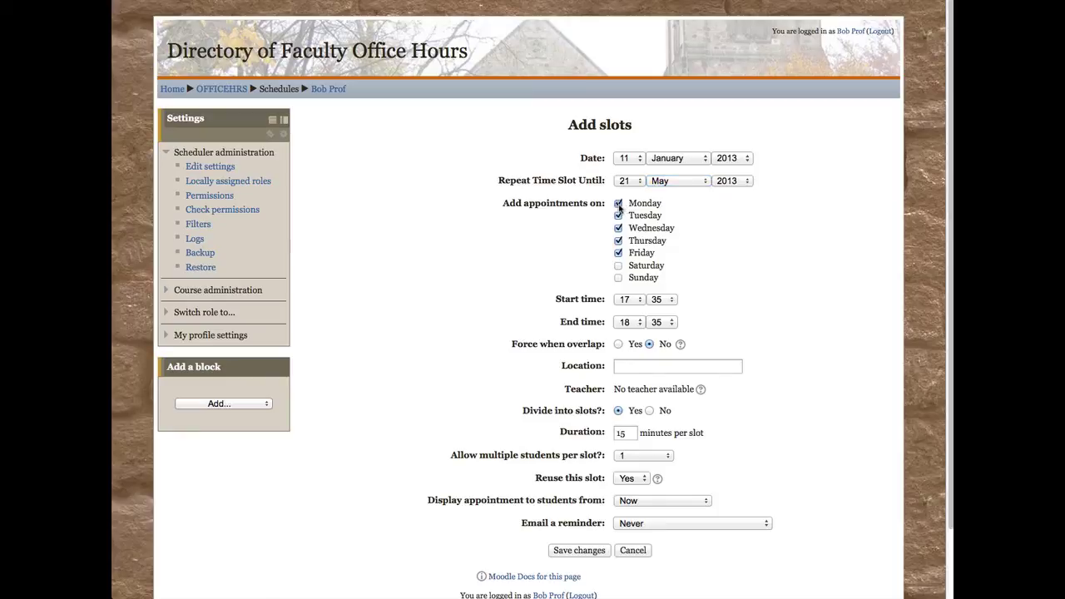
click(618, 228)
click(618, 253)
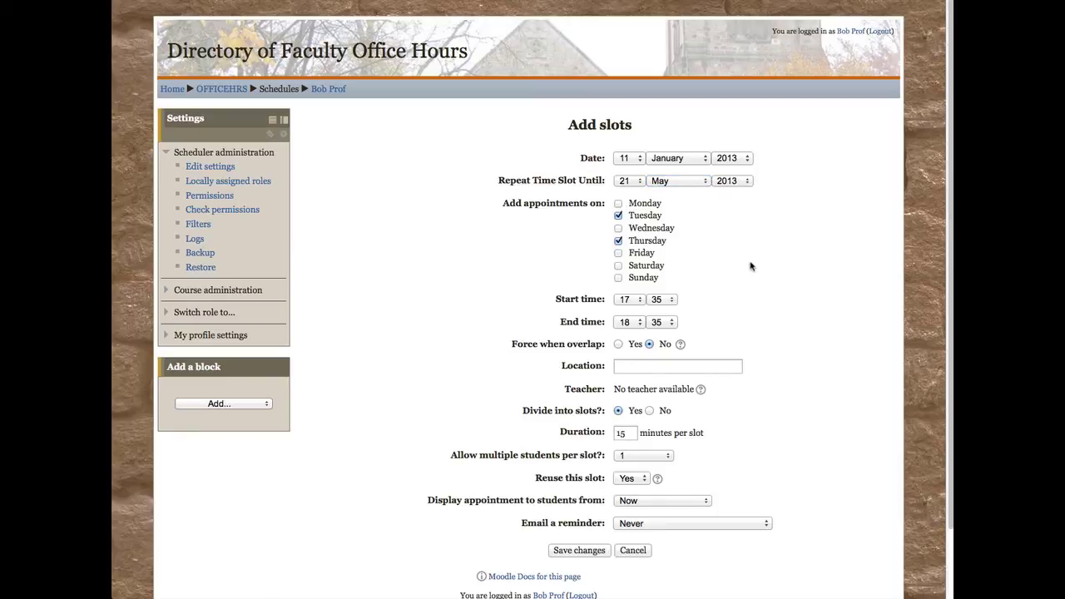
Step: Set the afternoon slots to run from 14:00 to 15:30
click(636, 301)
click(624, 459)
click(661, 299)
click(658, 313)
click(629, 322)
click(626, 494)
click(671, 323)
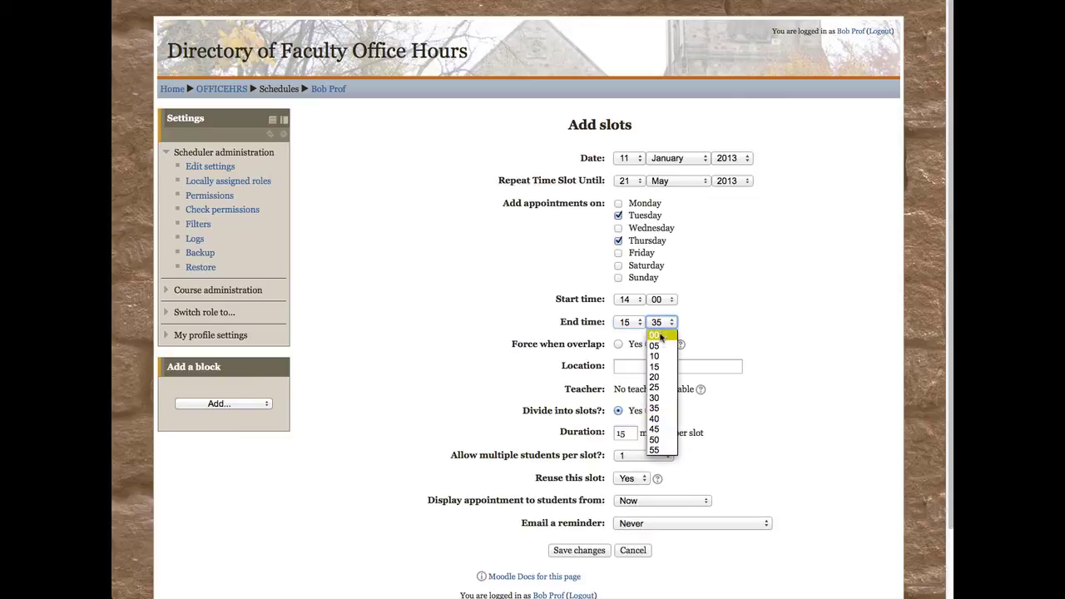
click(657, 398)
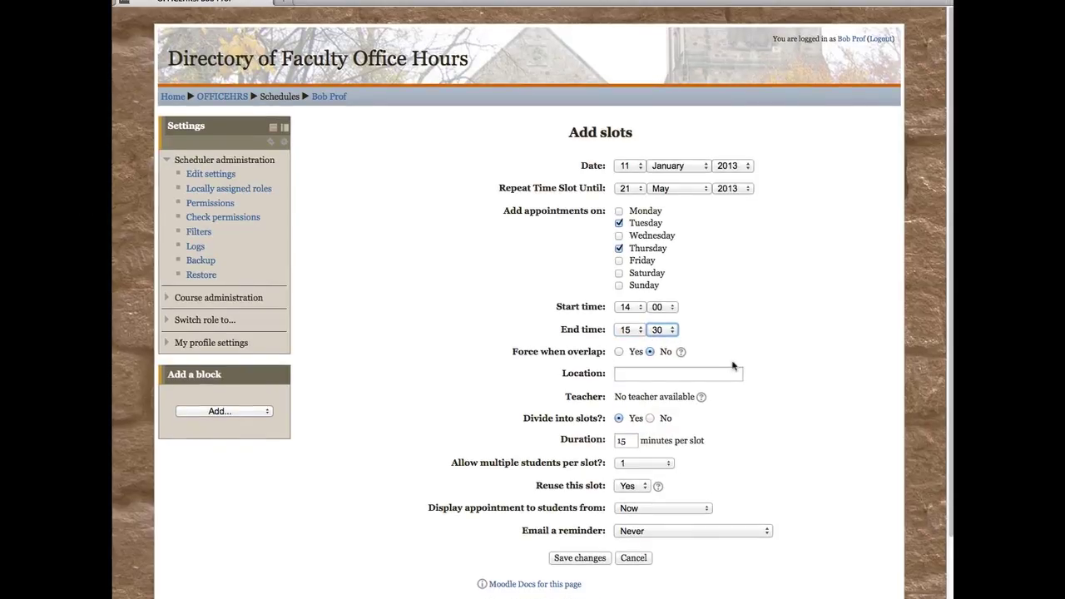
Step: Choose Sanders 123 as the location for the afternoon slots
click(691, 375)
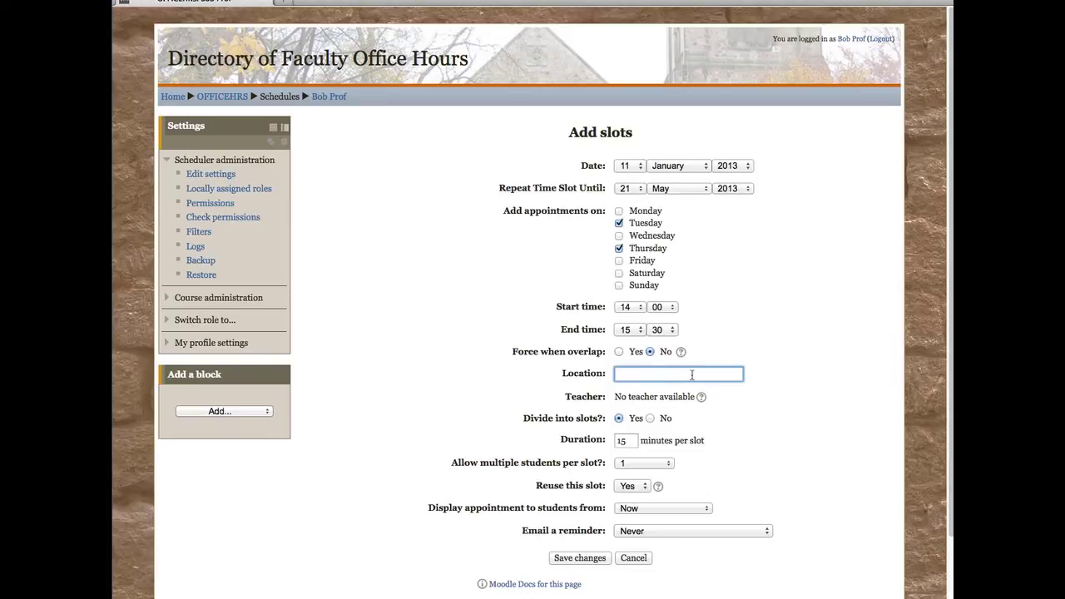
text(S)
click(664, 397)
scroll(665, 432, down, 3)
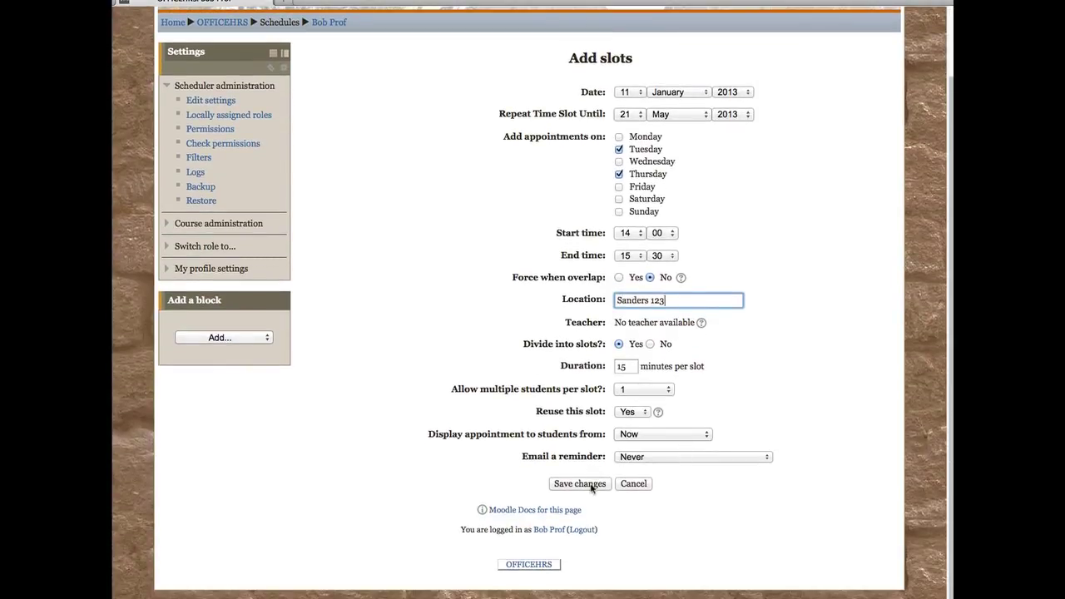
Step: Save the afternoon slots and scroll the confirmation showing 216 slots added
click(591, 486)
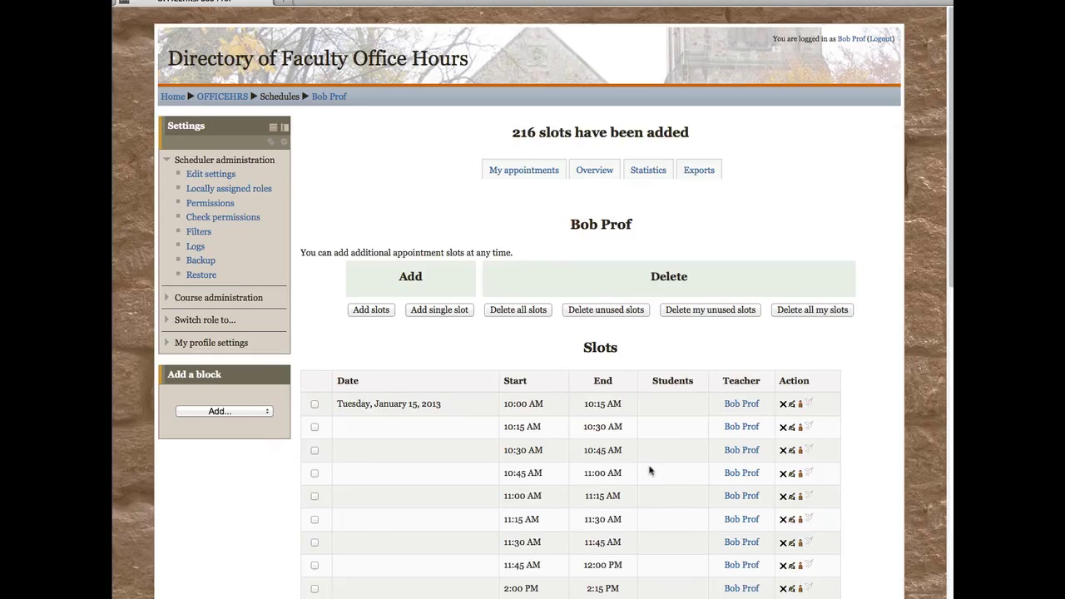
scroll(649, 470, down, 5)
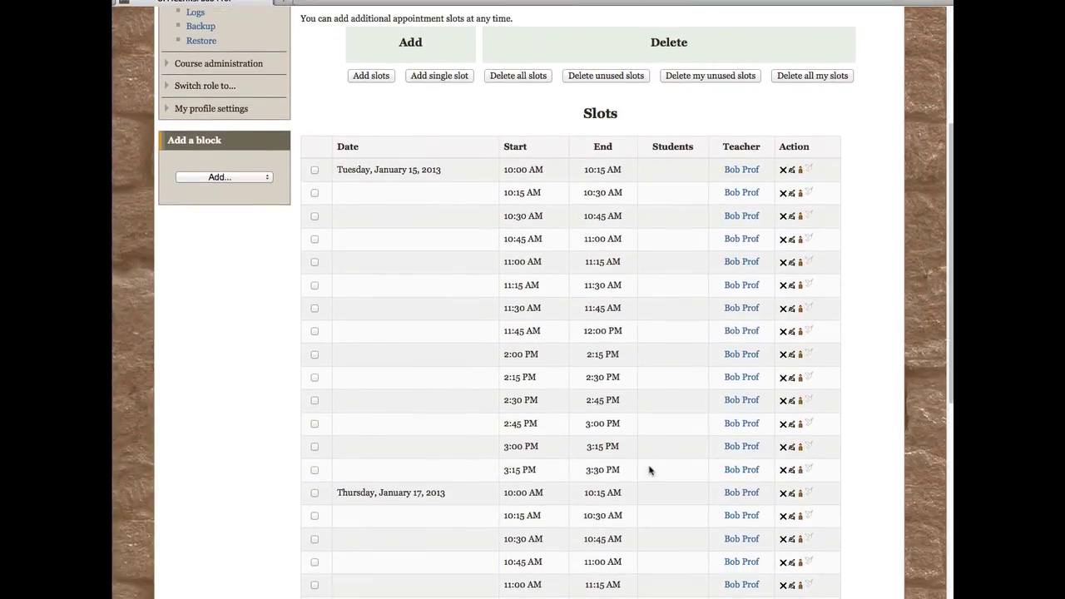